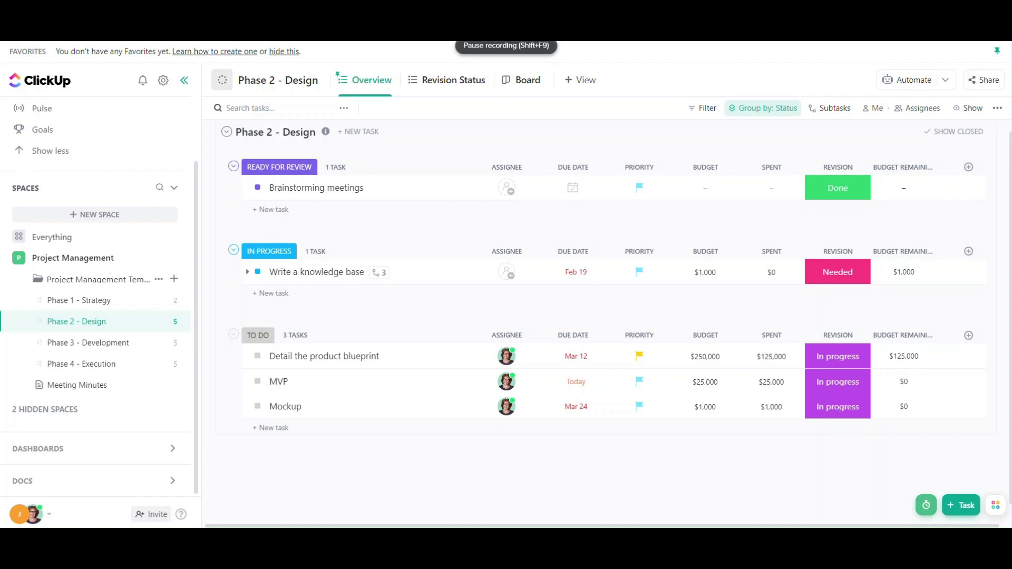
Add a red CANCELLED status and move it into the Done statuses group beside DONE.
{"action": "left_click", "coordinate": [258, 272]}
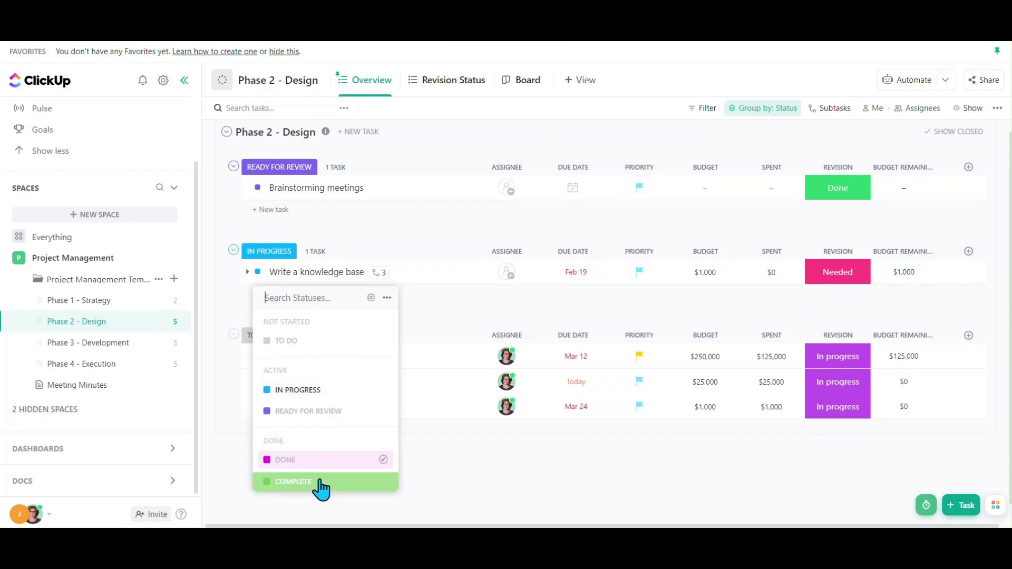
{"action": "left_click", "coordinate": [371, 298]}
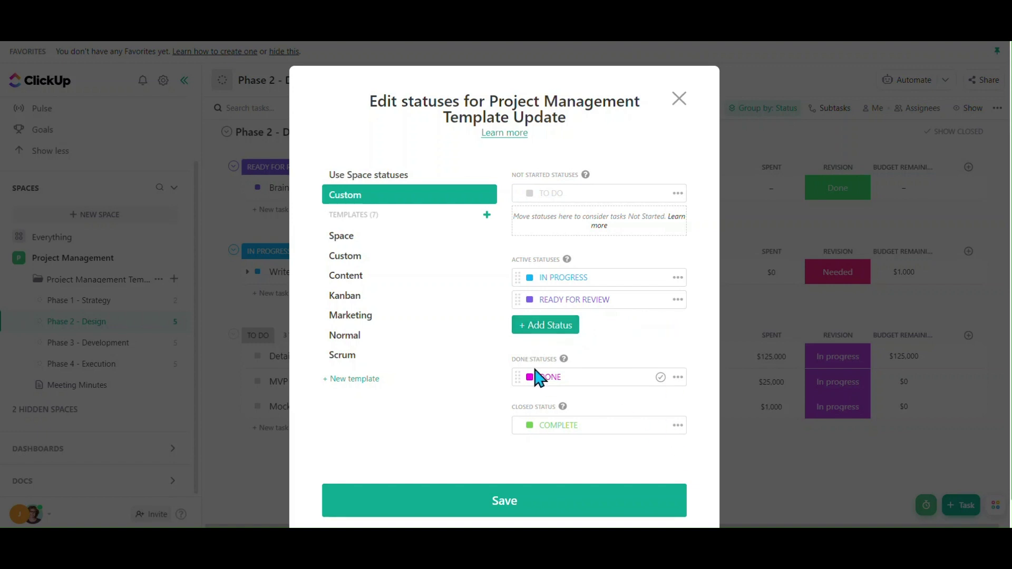
{"action": "left_click", "coordinate": [551, 326]}
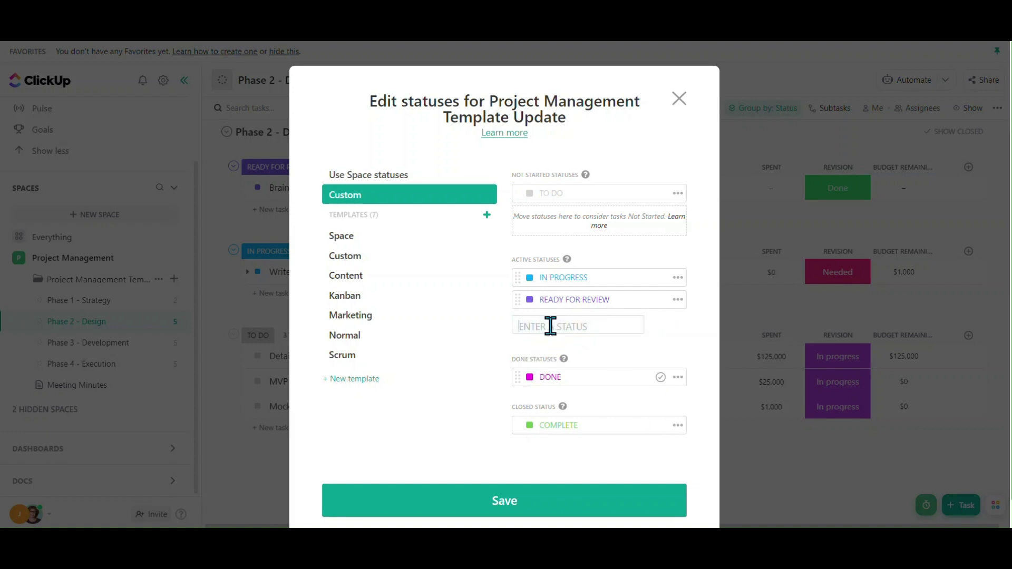
{"action": "type", "text": "CANCELLED"}
{"action": "key", "text": "Return"}
{"action": "left_click", "coordinate": [556, 259]}
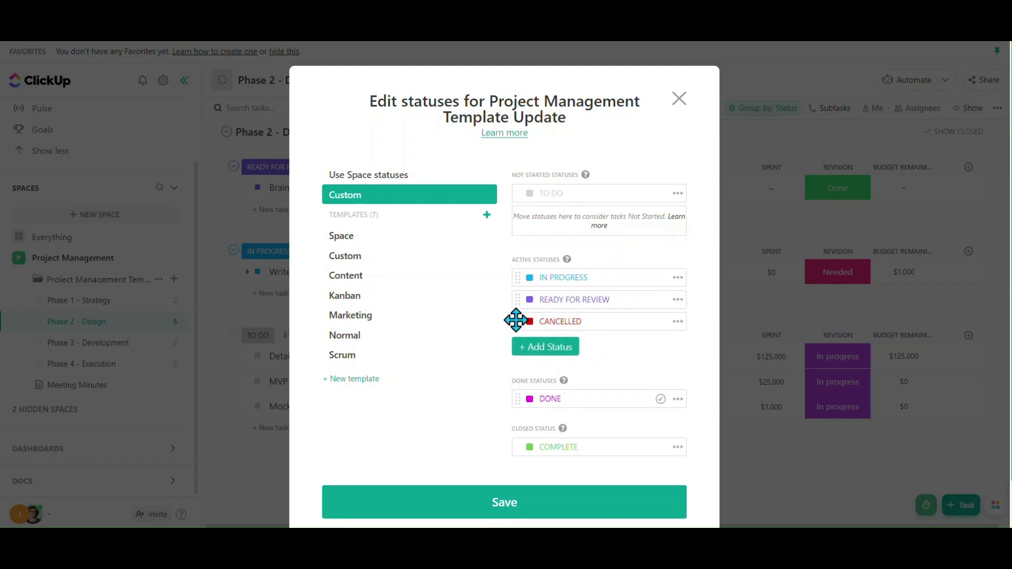
{"action": "left_click_drag", "start_coordinate": [514, 318], "coordinate": [522, 395]}
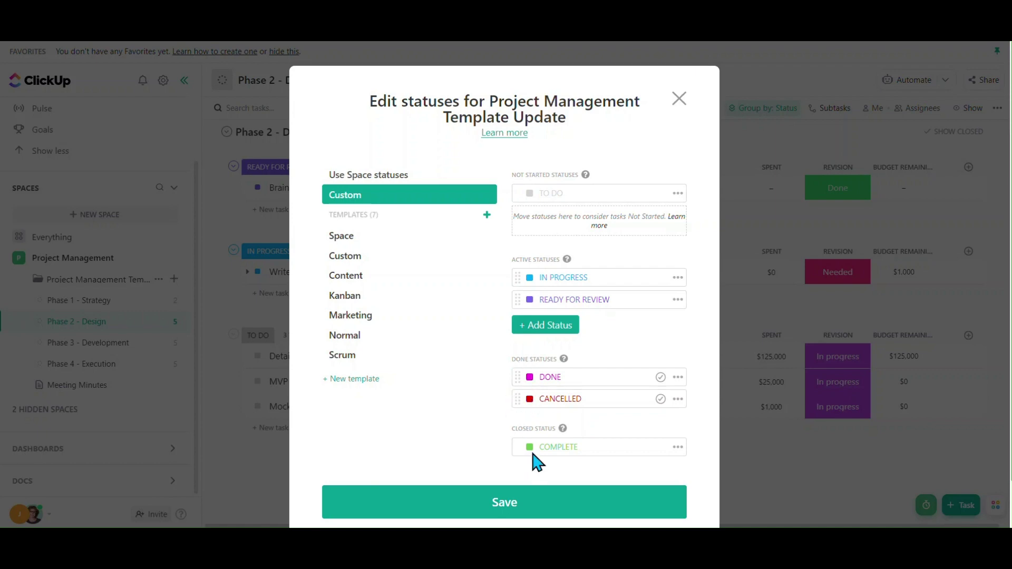
Close the Edit statuses dialog without saving the CANCELLED status.
{"action": "mouse_move", "coordinate": [563, 429]}
{"action": "left_click", "coordinate": [679, 100]}
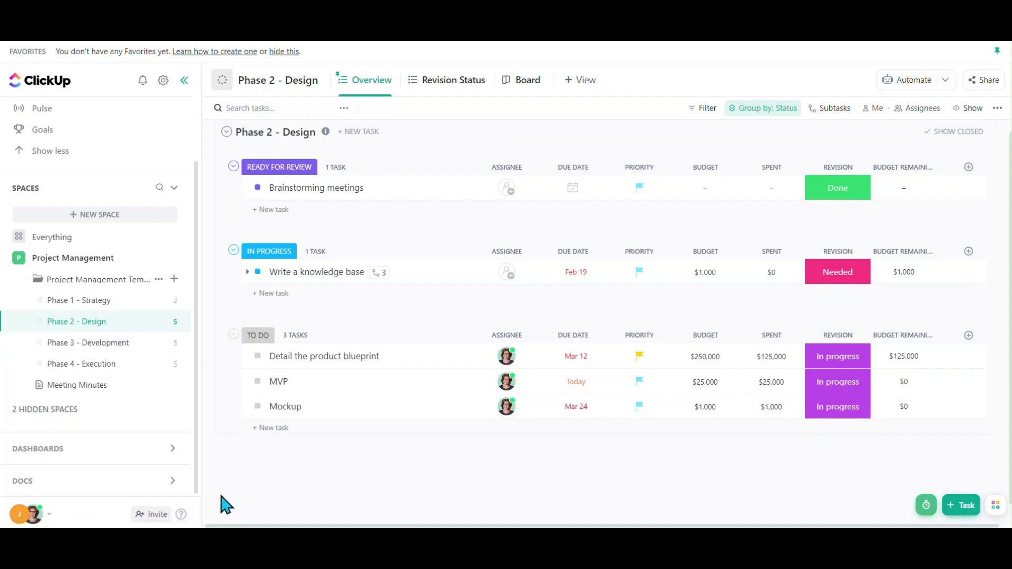
Change Brainstorming meetings from Ready for Review to DONE.
{"action": "left_click", "coordinate": [258, 188]}
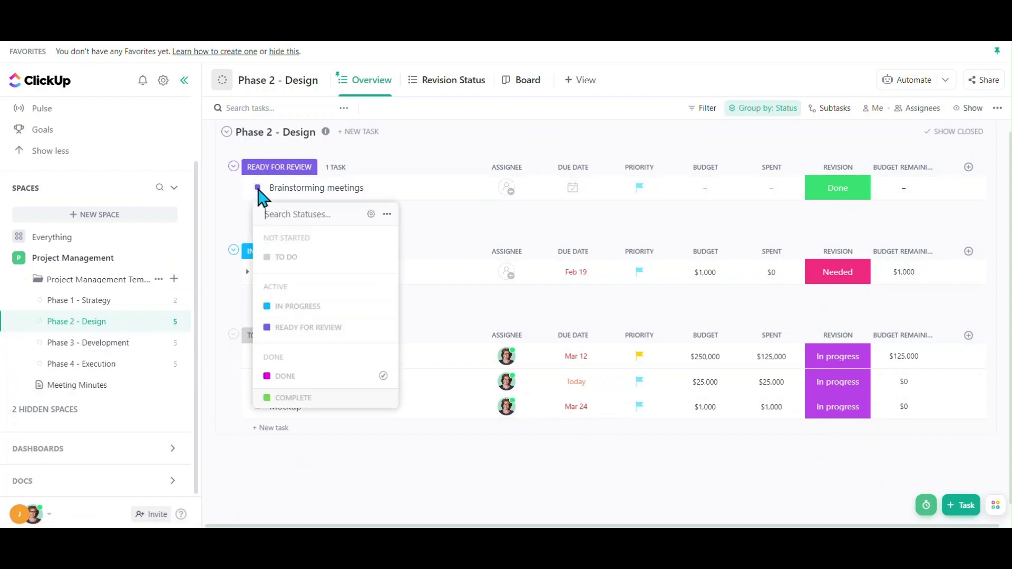
{"action": "left_click", "coordinate": [289, 377]}
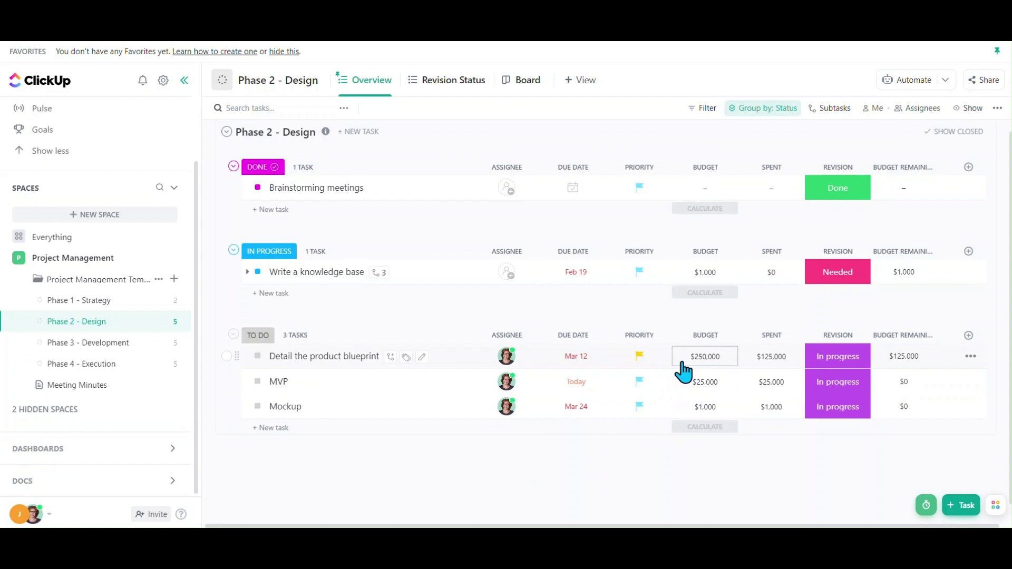
Expand Write a knowledge base and set its Outline knowledge base topics subtask to DONE.
{"action": "scroll", "coordinate": [664, 369], "scroll_direction": "up", "scroll_amount": 1}
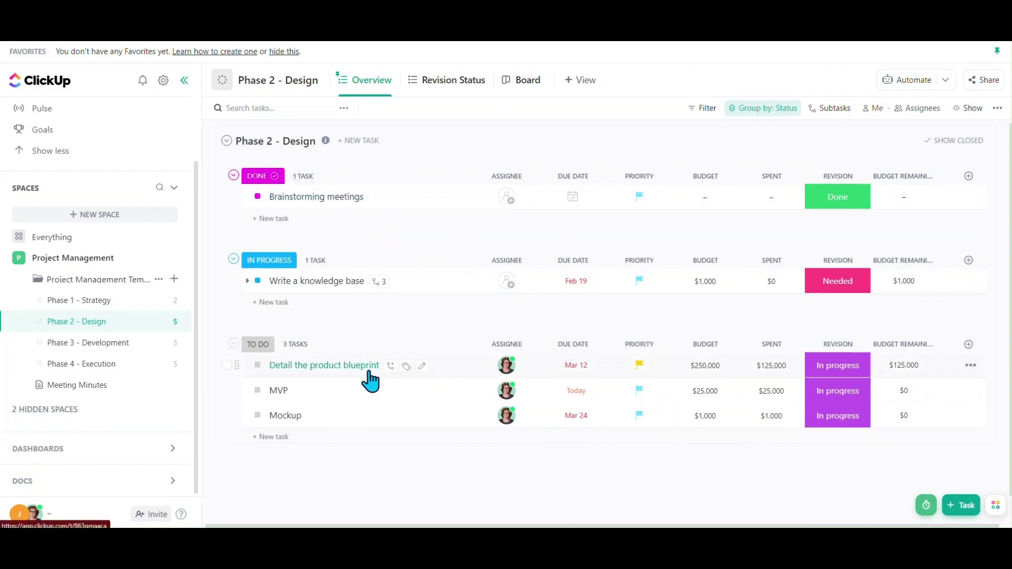
{"action": "left_click", "coordinate": [247, 282]}
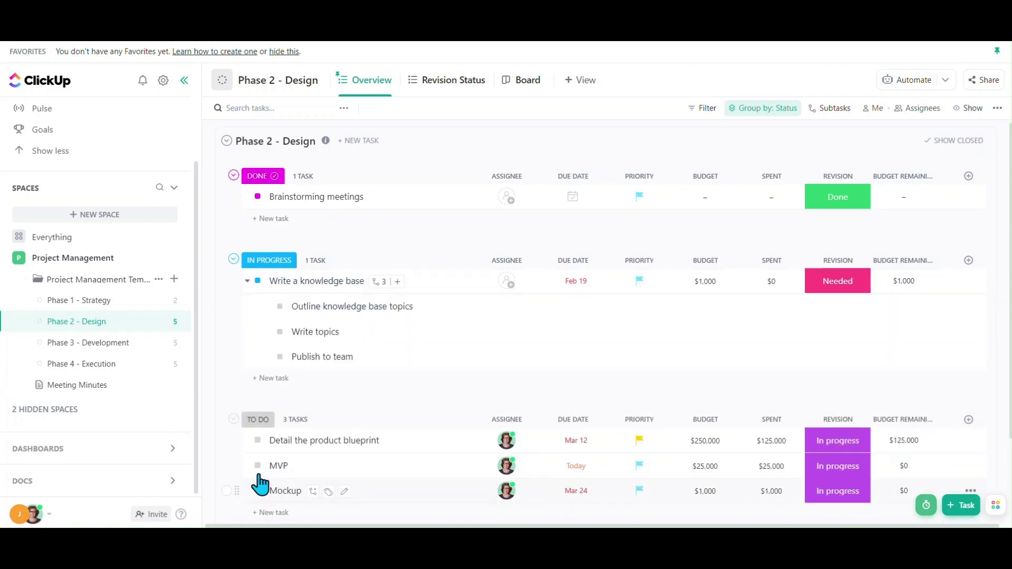
{"action": "left_click", "coordinate": [281, 308]}
{"action": "left_click", "coordinate": [308, 494]}
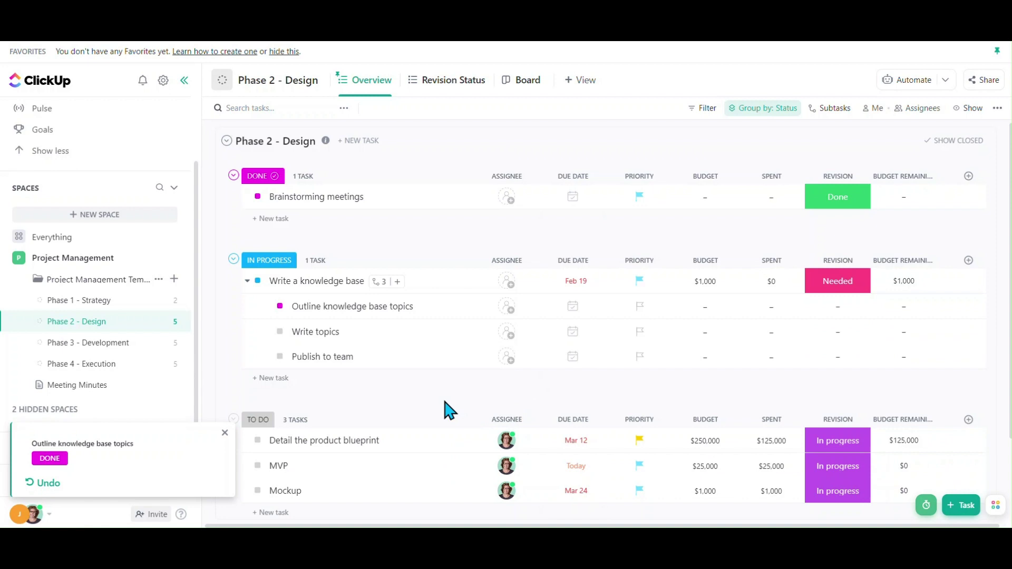
{"action": "scroll", "coordinate": [448, 410], "scroll_direction": "down", "scroll_amount": 2}
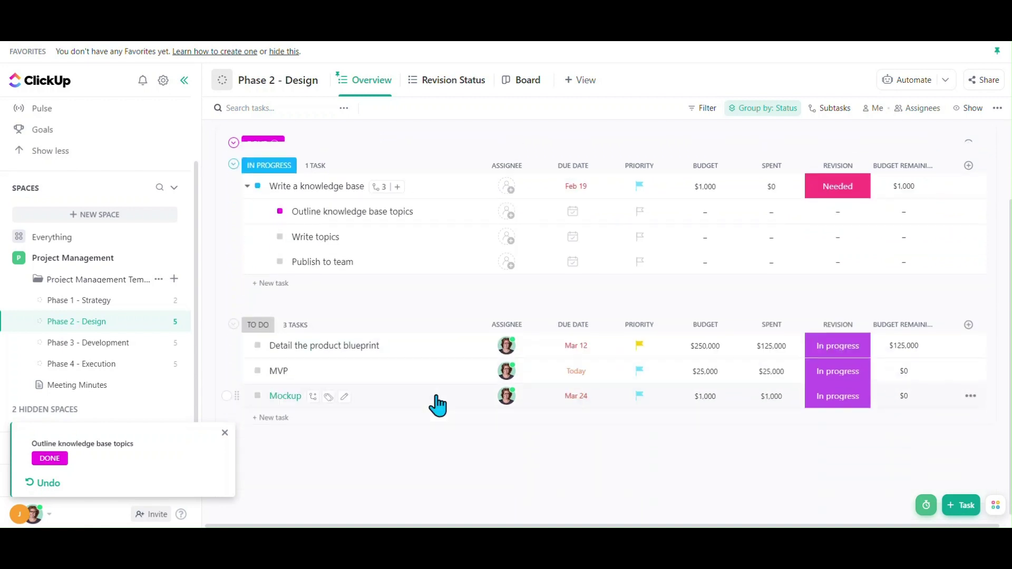
Set Detail the product blueprint to COMPLETE and dismiss the status notifications.
{"action": "left_click", "coordinate": [224, 434]}
{"action": "left_click", "coordinate": [257, 342]}
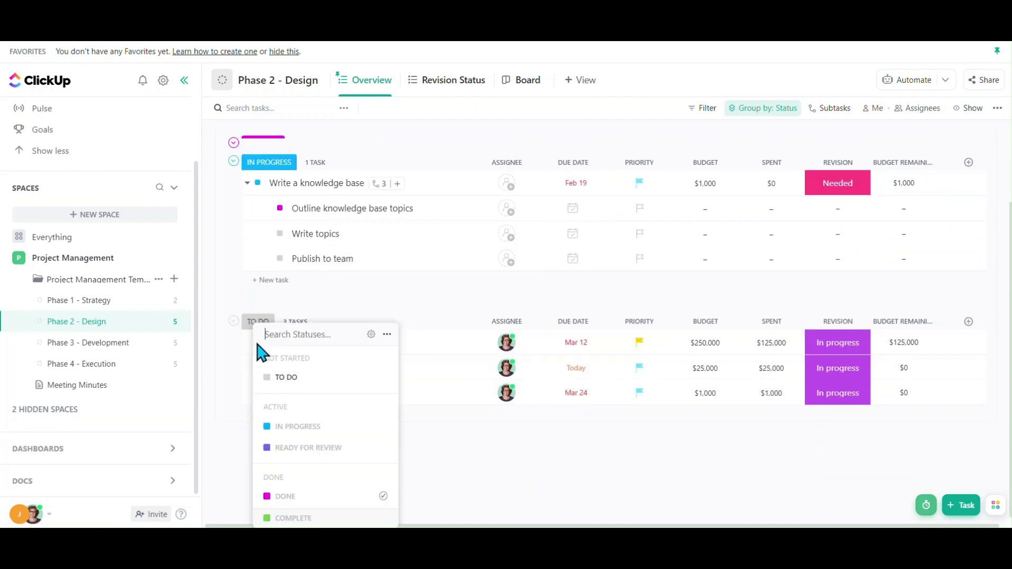
{"action": "left_click", "coordinate": [304, 519]}
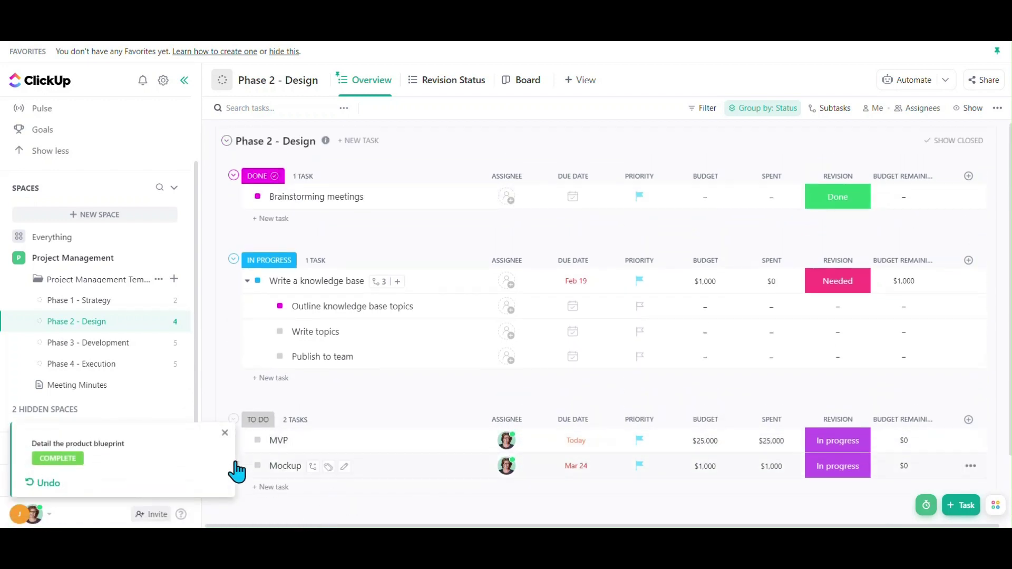
{"action": "left_click", "coordinate": [225, 432]}
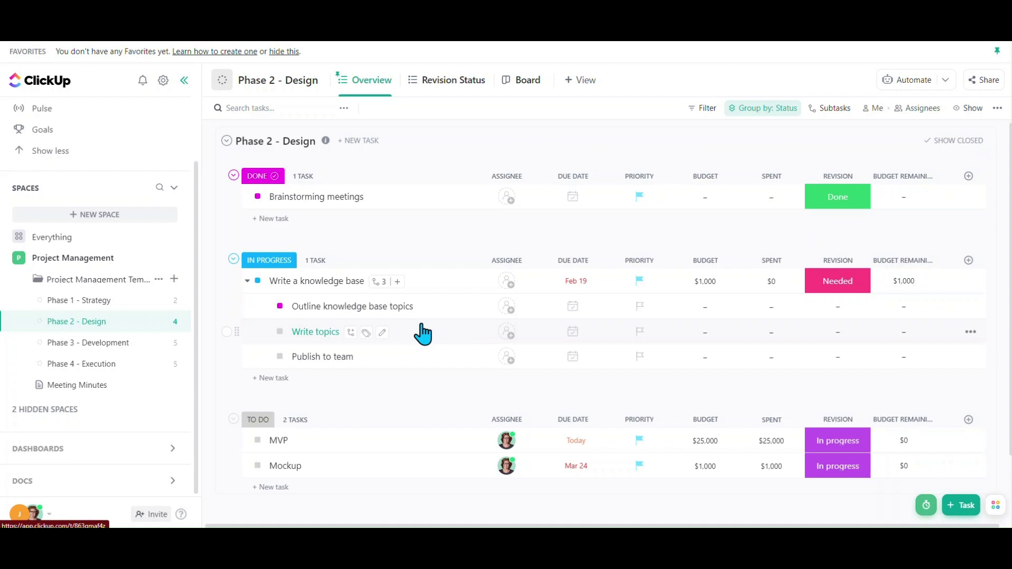
Turn on Show Closed for tasks and switch off the Closed subtasks display option.
{"action": "left_click", "coordinate": [943, 141]}
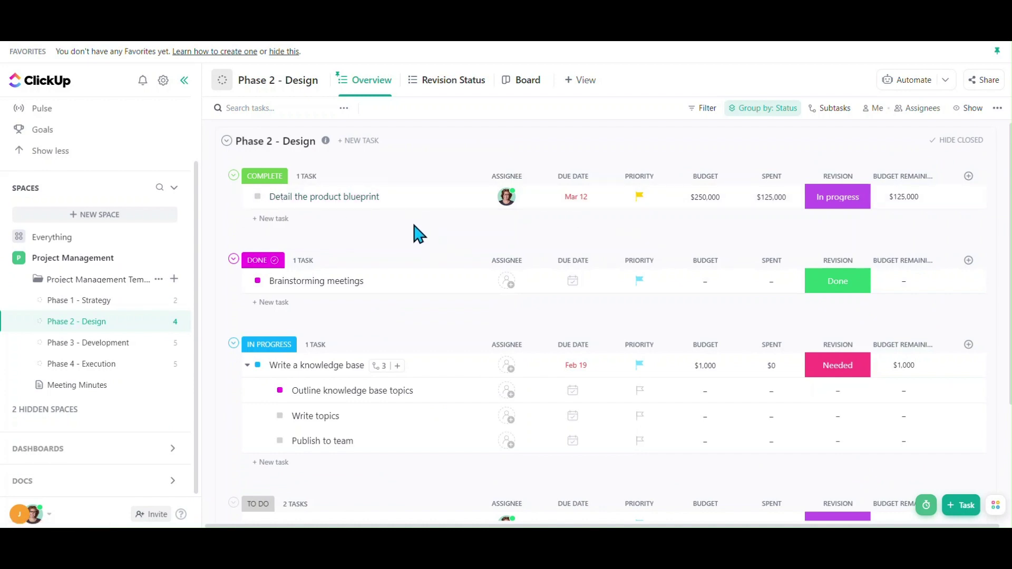
{"action": "left_click", "coordinate": [971, 109]}
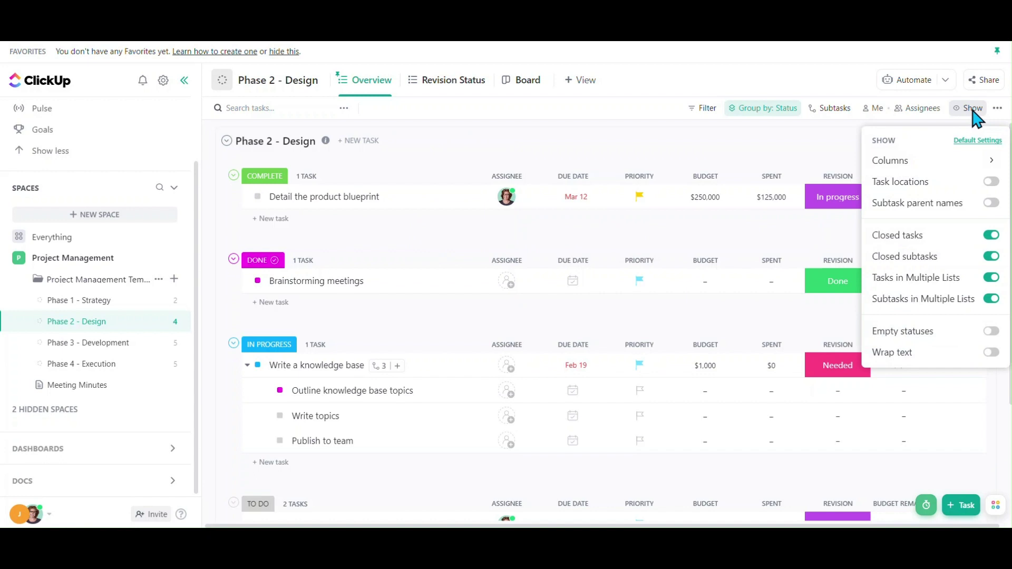
{"action": "left_click", "coordinate": [991, 256]}
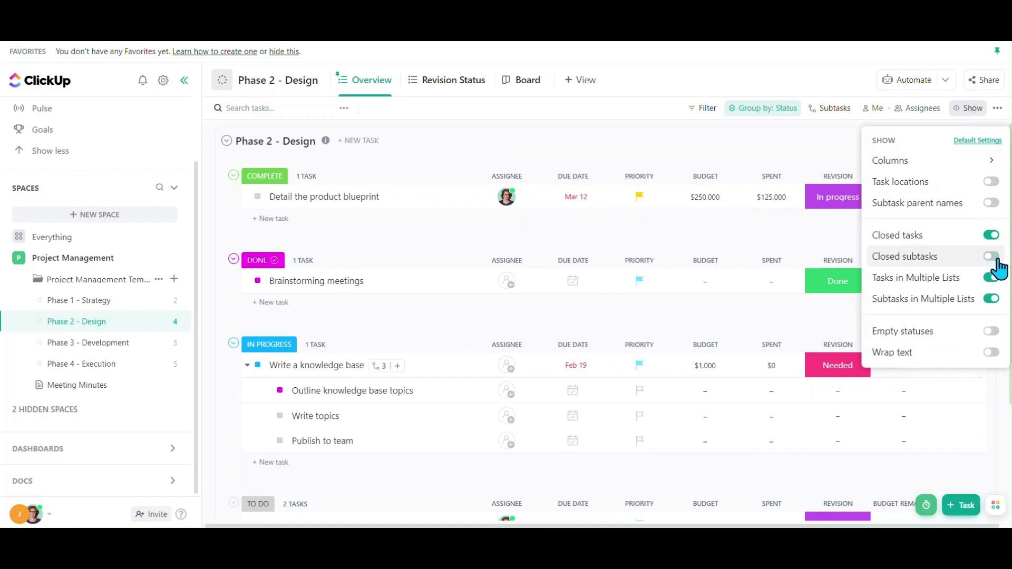
Set Write topics to COMPLETE, and Publish to team to DONE then COMPLETE.
{"action": "scroll", "coordinate": [330, 224], "scroll_direction": "down", "scroll_amount": 2}
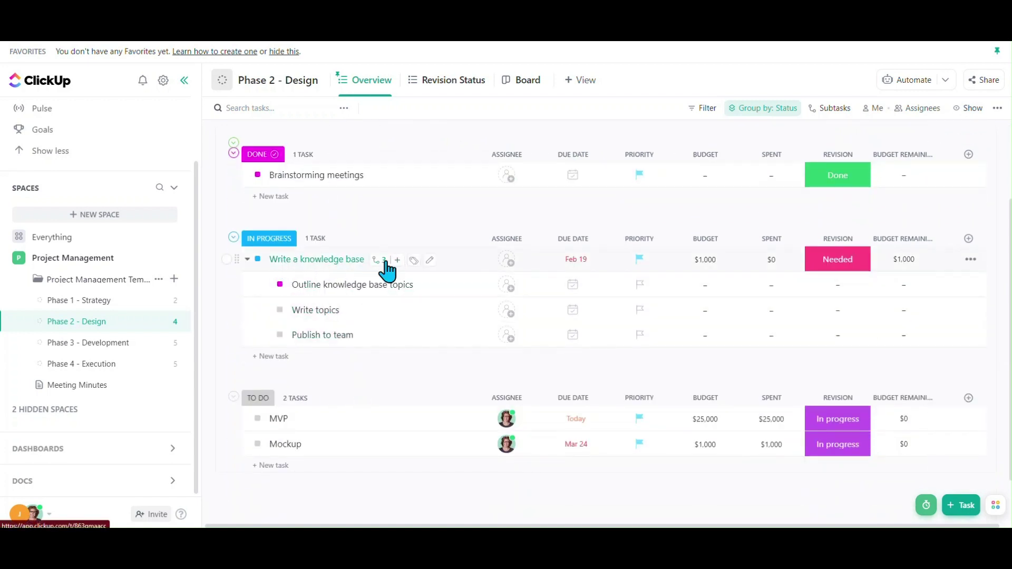
{"action": "left_click", "coordinate": [280, 334]}
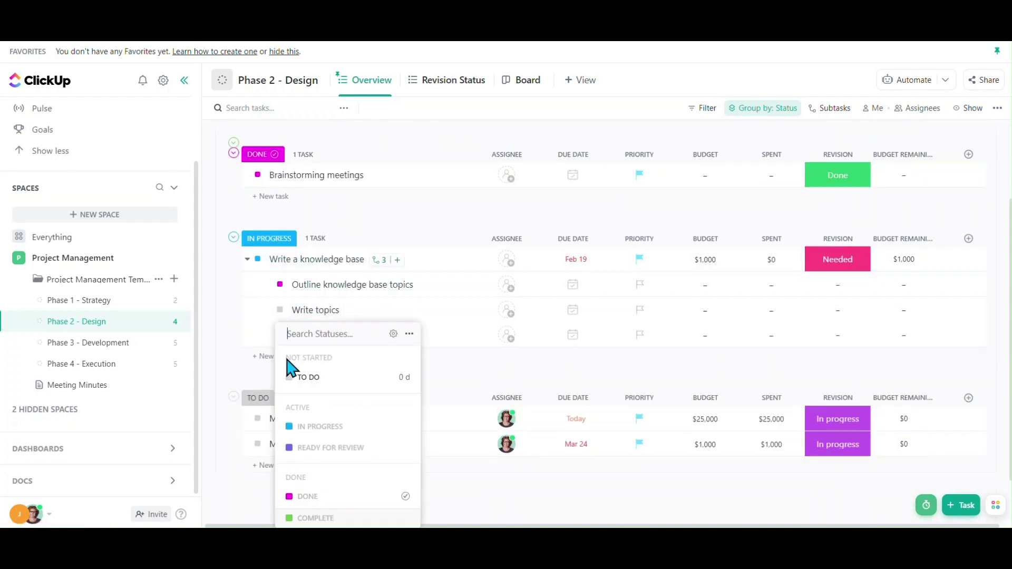
{"action": "left_click", "coordinate": [301, 521]}
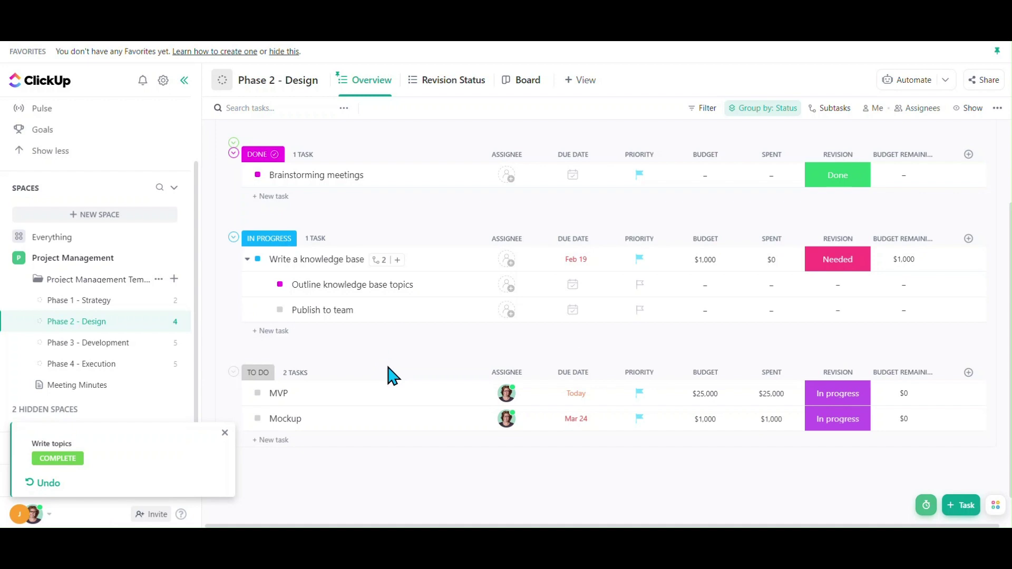
{"action": "left_click", "coordinate": [280, 310]}
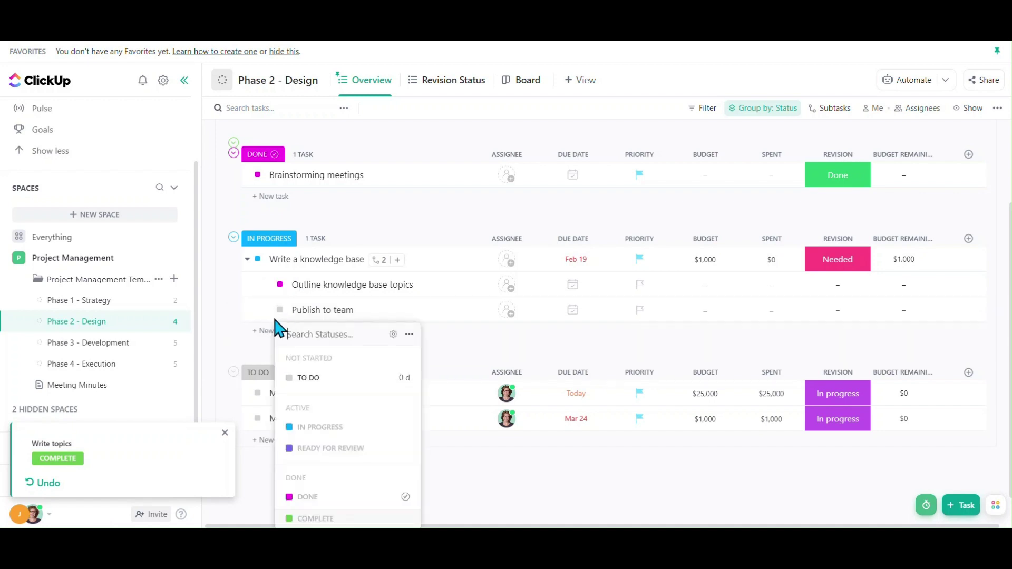
{"action": "left_click", "coordinate": [326, 497]}
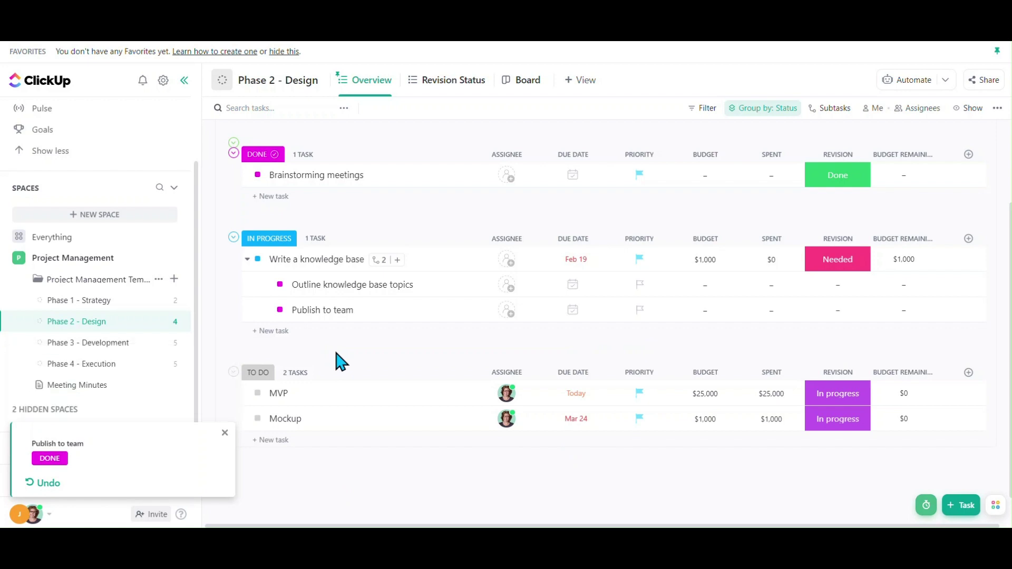
{"action": "left_click", "coordinate": [279, 310]}
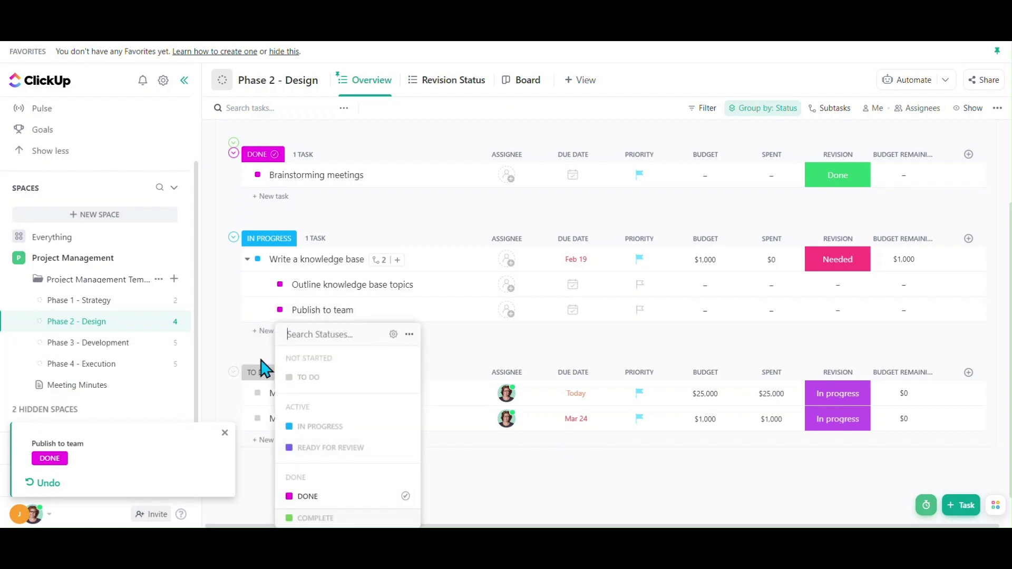
{"action": "left_click", "coordinate": [325, 520]}
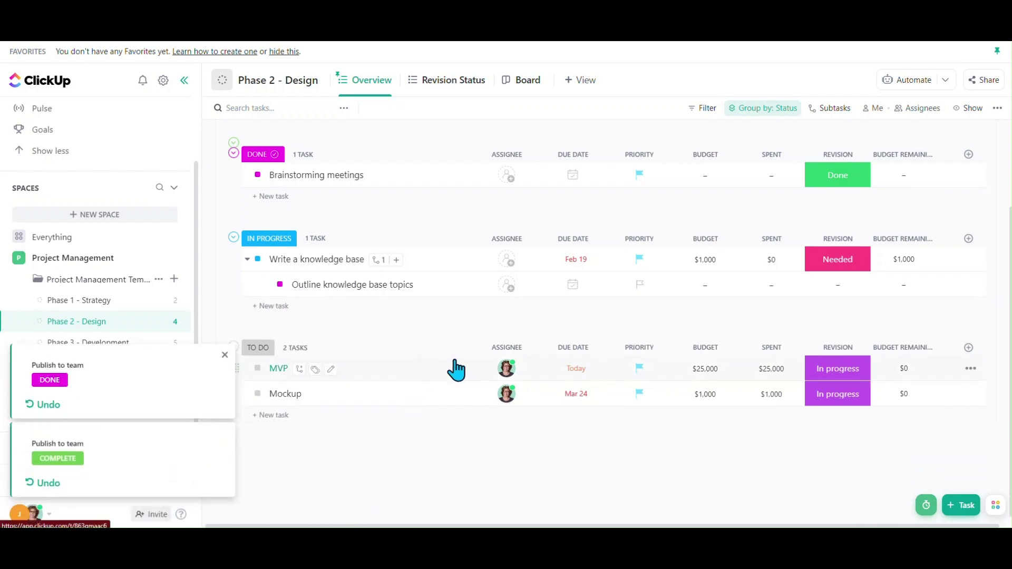
Turn the Closed subtasks display option back on and return to the top of the list.
{"action": "left_click", "coordinate": [972, 108]}
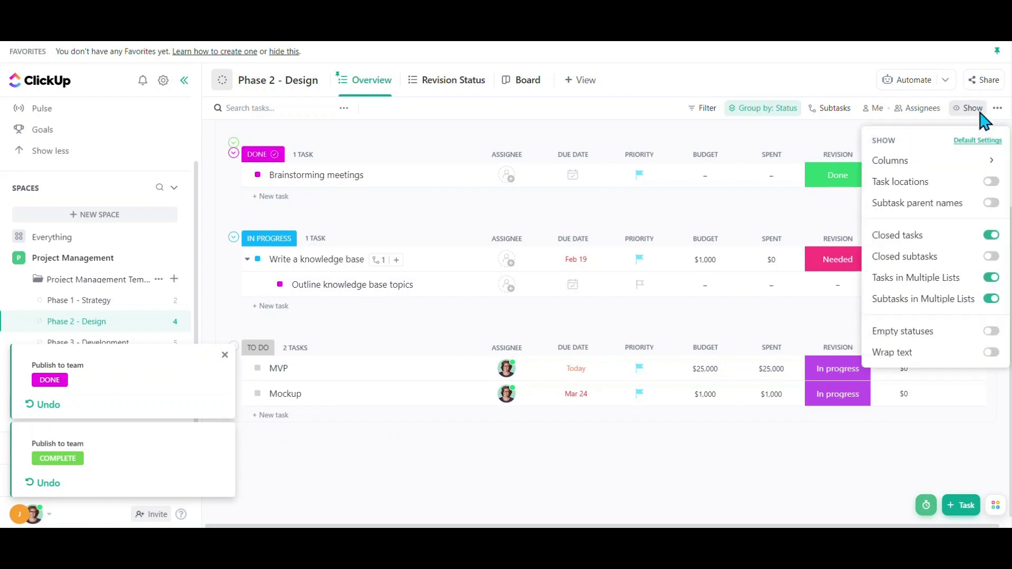
{"action": "left_click", "coordinate": [993, 258]}
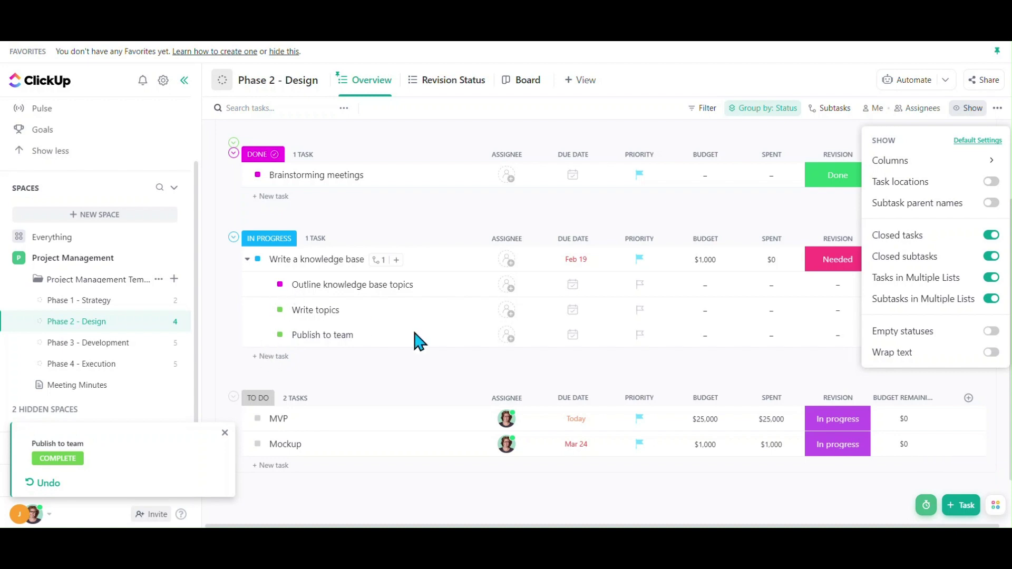
{"action": "left_click", "coordinate": [437, 371]}
{"action": "scroll", "coordinate": [510, 280], "scroll_direction": "up", "scroll_amount": 2}
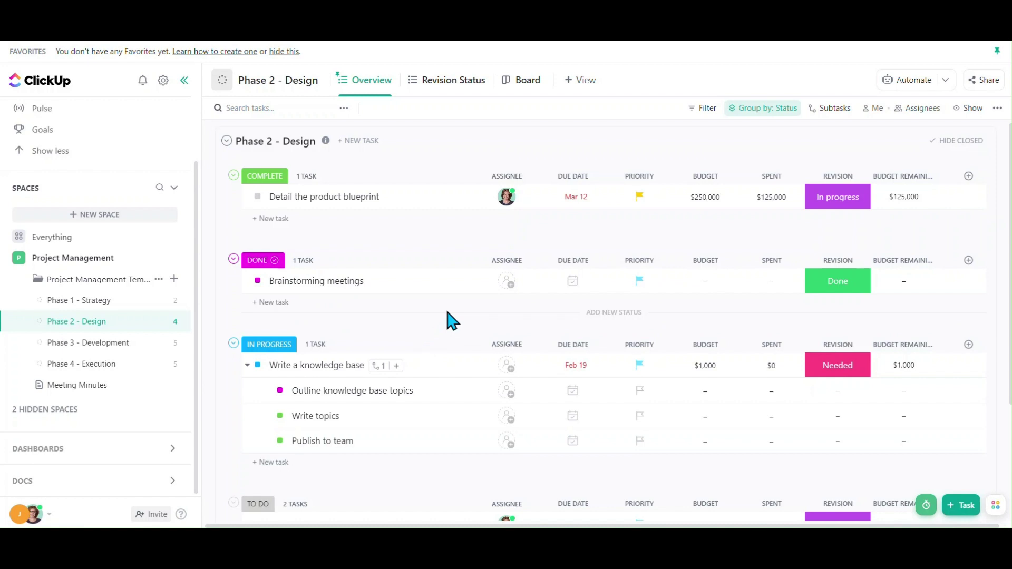
Switch Brainstorming meetings from DONE to COMPLETE, dropping the list count to 3.
{"action": "left_click", "coordinate": [258, 281]}
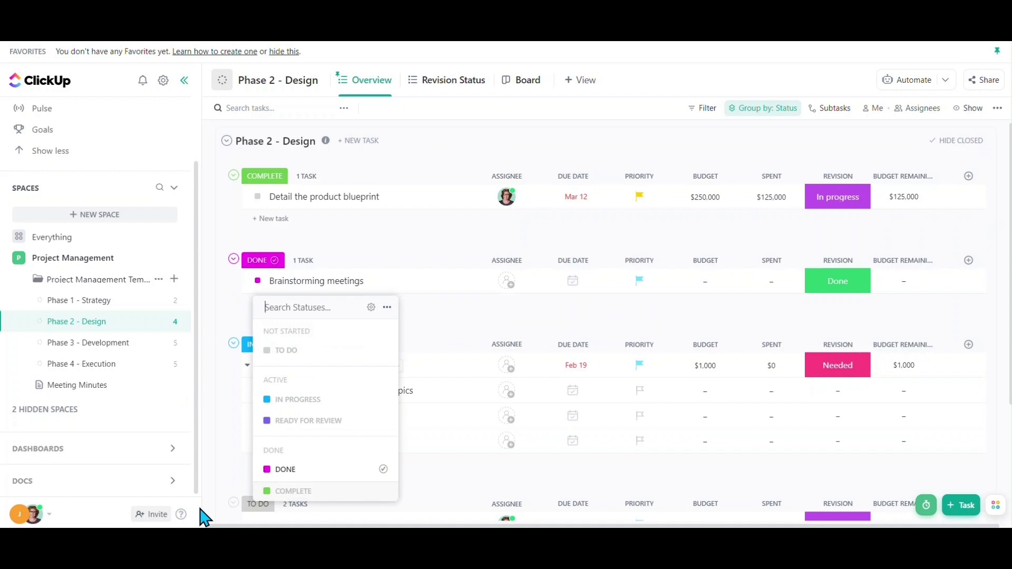
{"action": "left_click", "coordinate": [298, 491]}
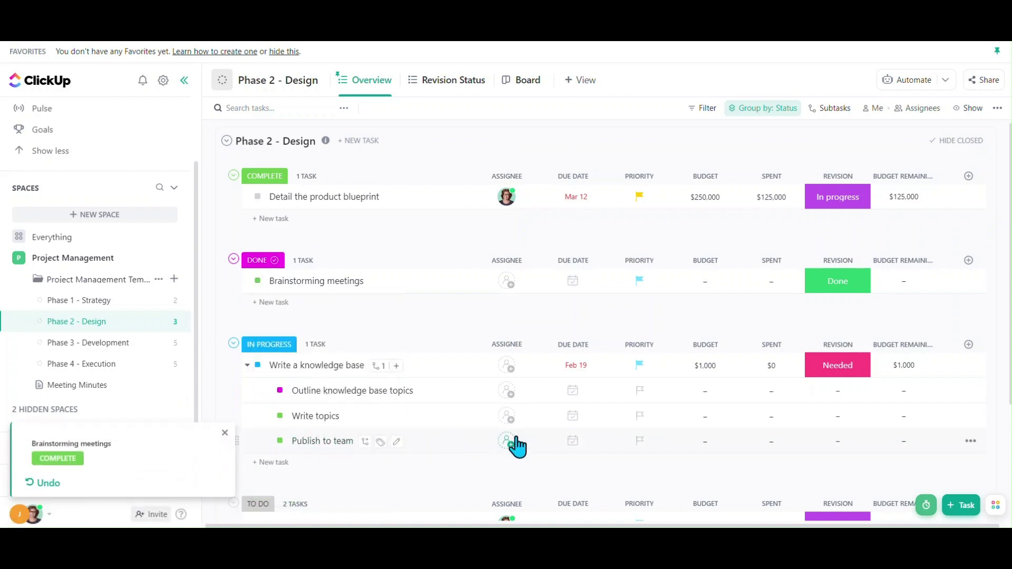